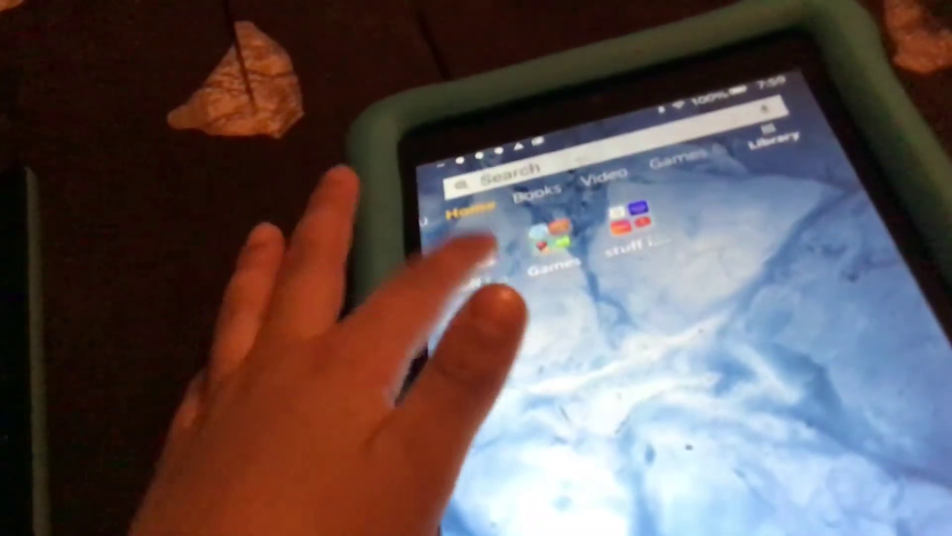
pyautogui.click(476, 257)
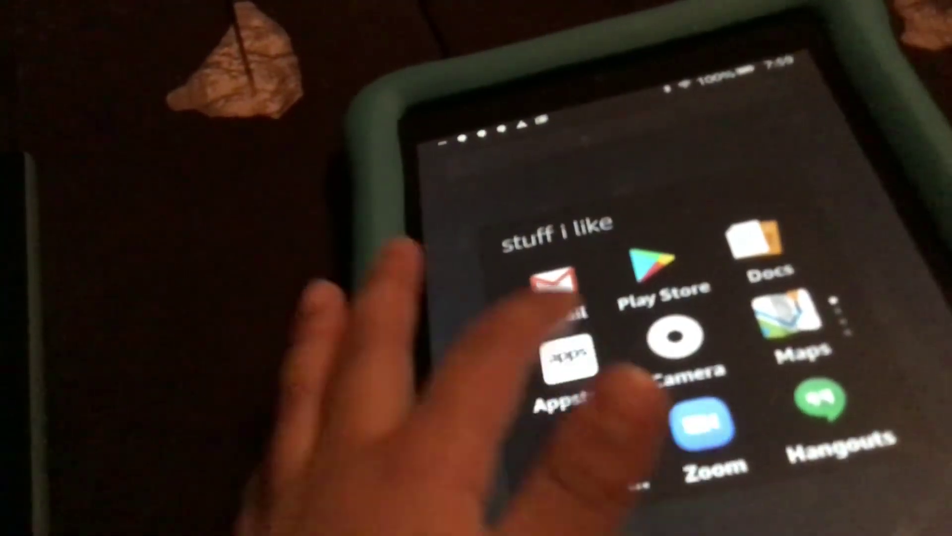